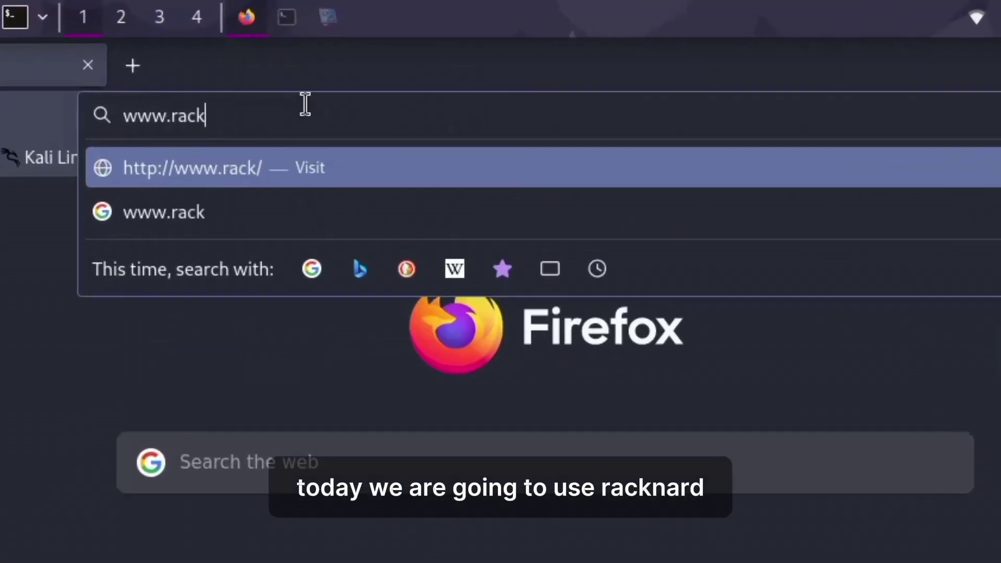
text(nerd.com)
Load racknerd.com in Firefox and scroll through the hosting offerings on the home page.
key(Return)
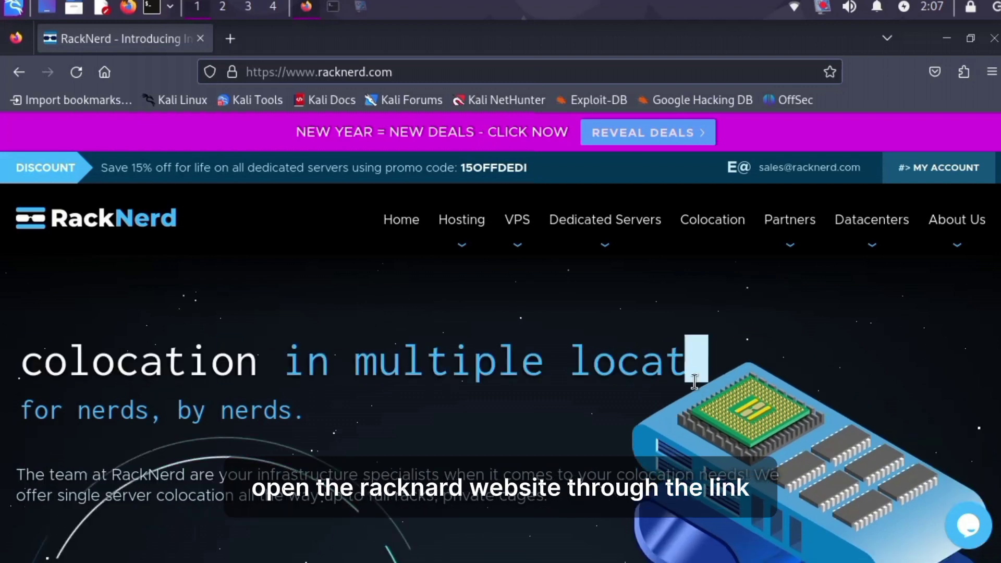
scroll(696, 382, down, 3)
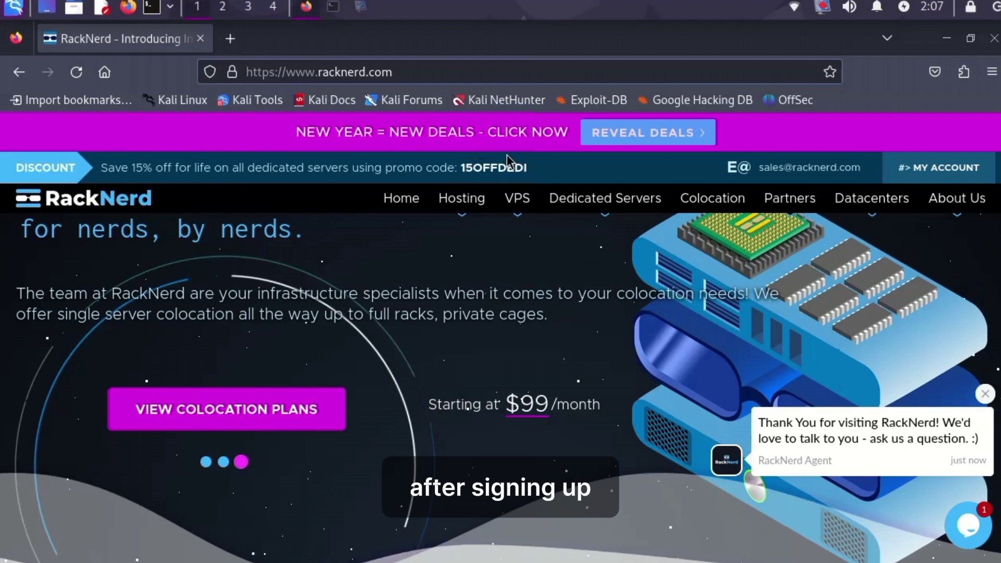
Reveal the New Year deals and order the 3 GB KVM VPS plan.
click(641, 127)
scroll(408, 293, down, 3)
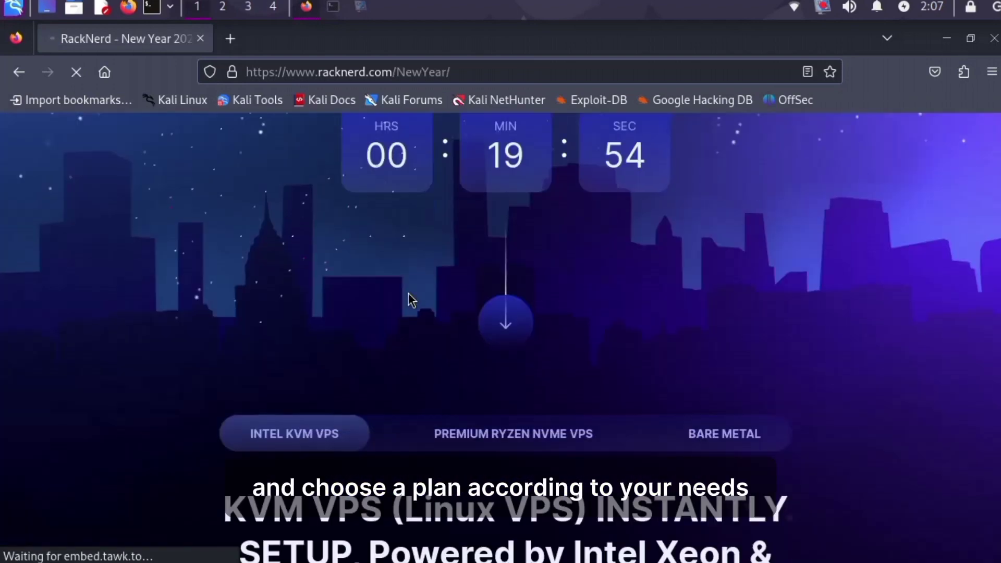
scroll(408, 293, down, 5)
scroll(409, 294, down, 2)
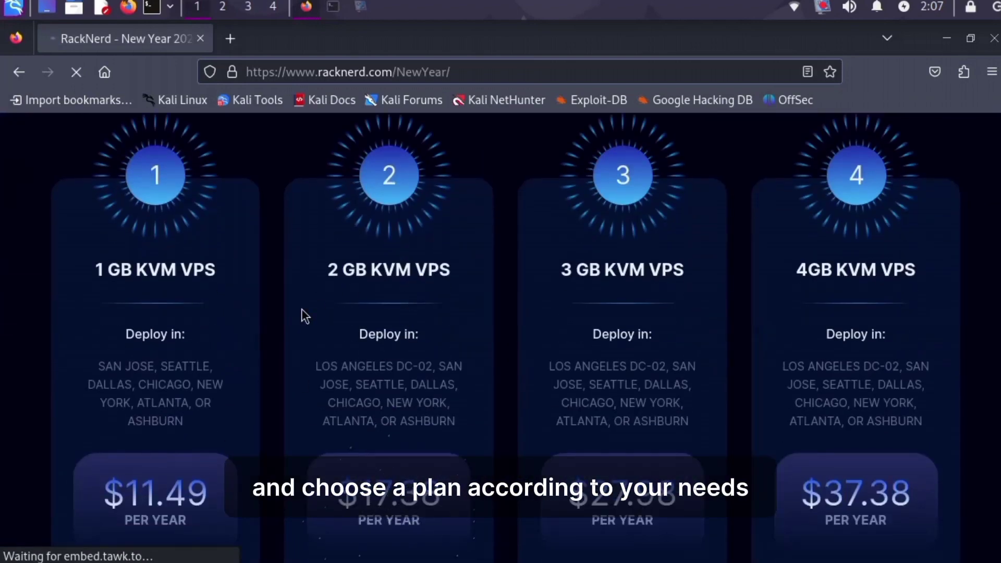
scroll(415, 401, down, 2)
scroll(545, 432, down, 2)
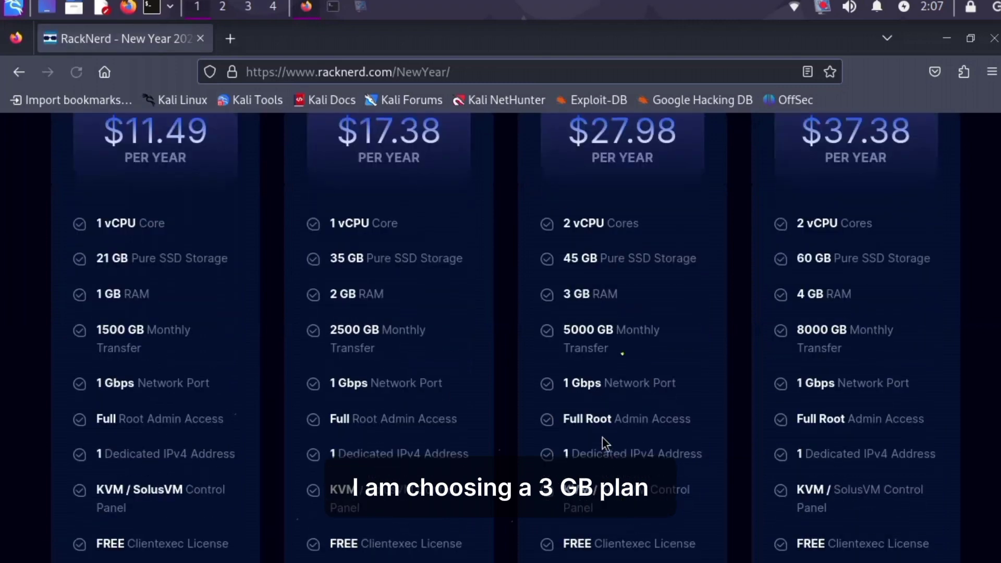
scroll(610, 418, down, 2)
scroll(612, 429, down, 1)
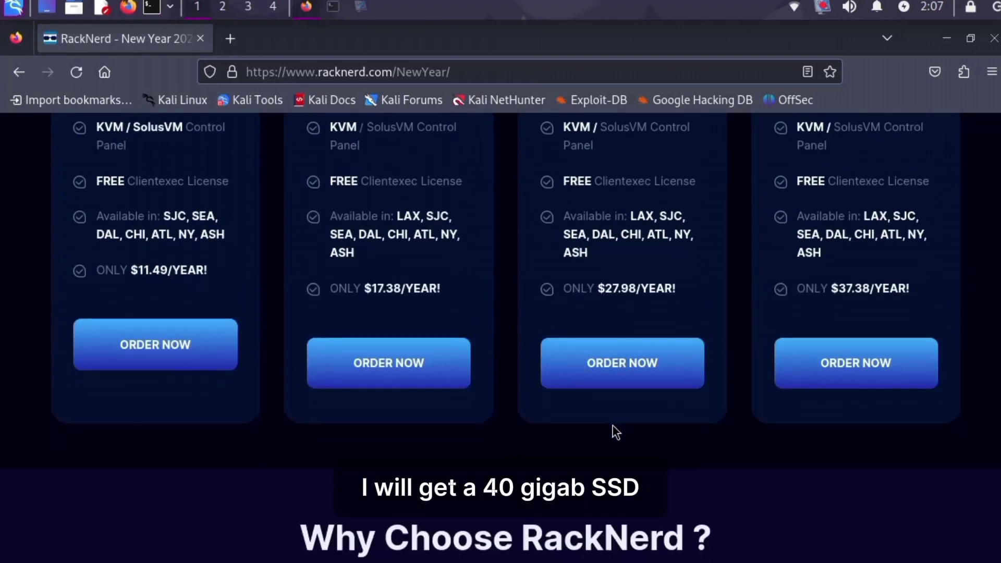
click(623, 375)
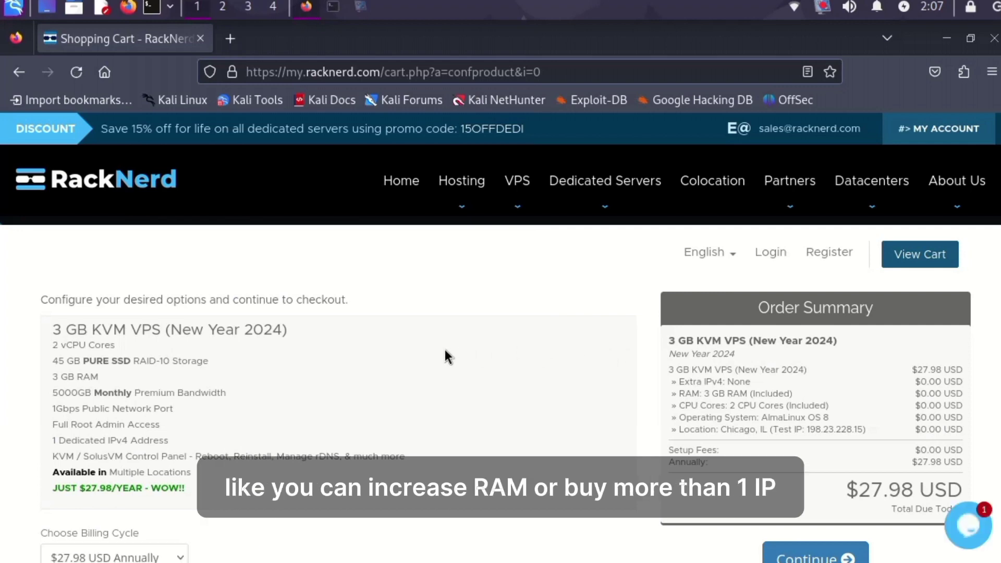
scroll(445, 350, down, 2)
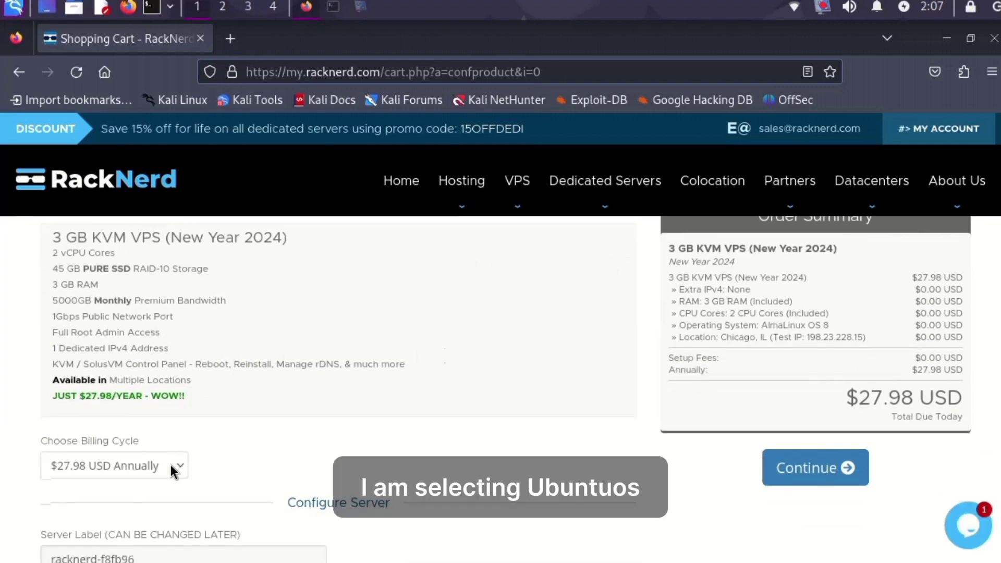
scroll(403, 388, down, 5)
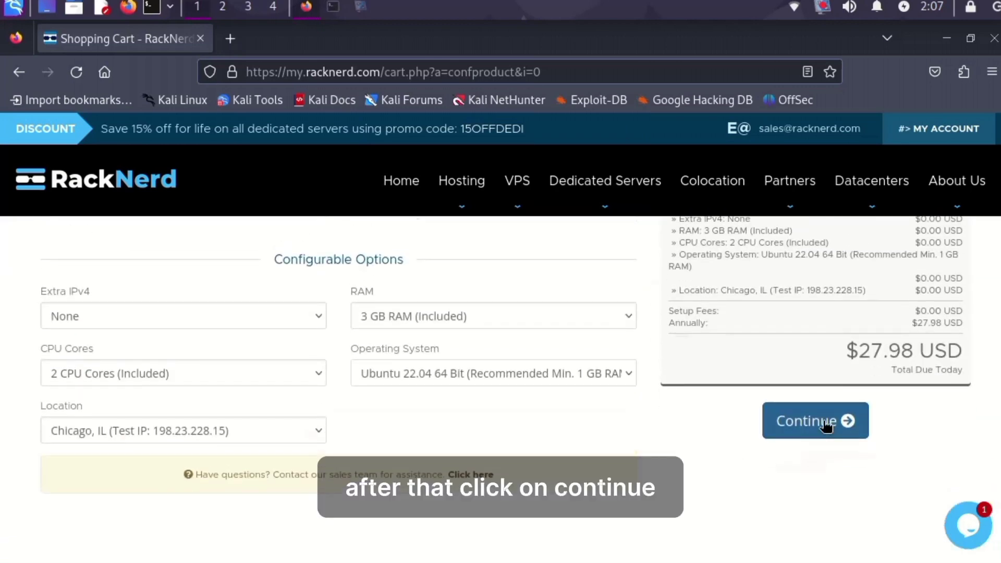
Submit the 3 GB KVM VPS configuration with Ubuntu 22.04 64 Bit as the operating system.
click(822, 428)
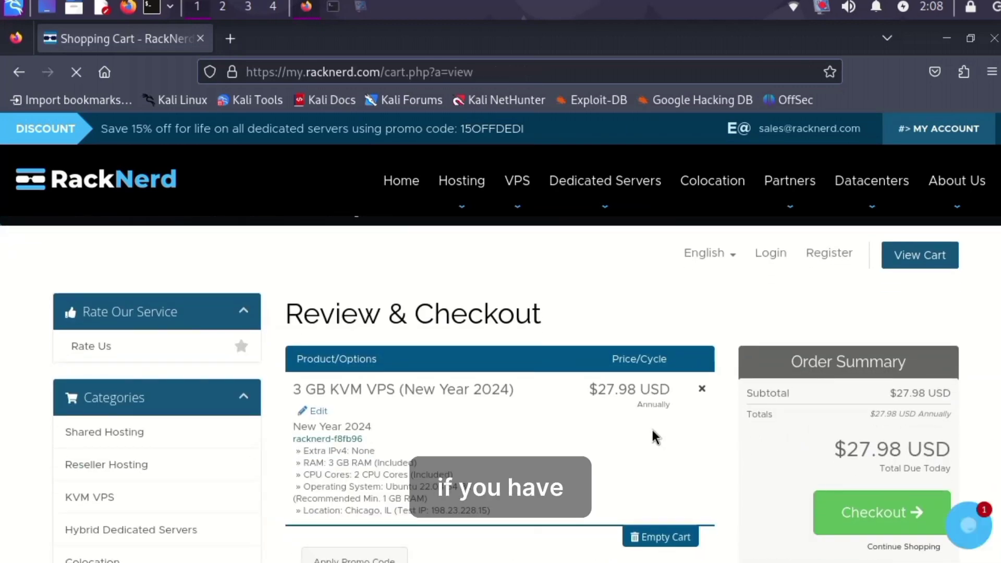
scroll(652, 429, down, 3)
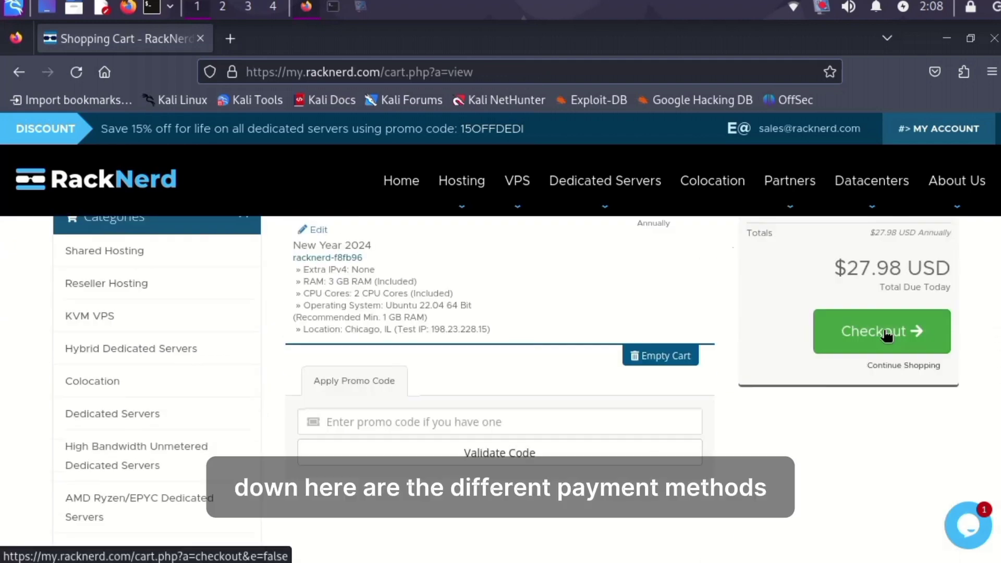
Proceed from Review & Checkout to the $27.98 USD payment and order completion form.
click(888, 335)
scroll(755, 358, down, 5)
scroll(754, 358, down, 2)
scroll(754, 358, down, 2)
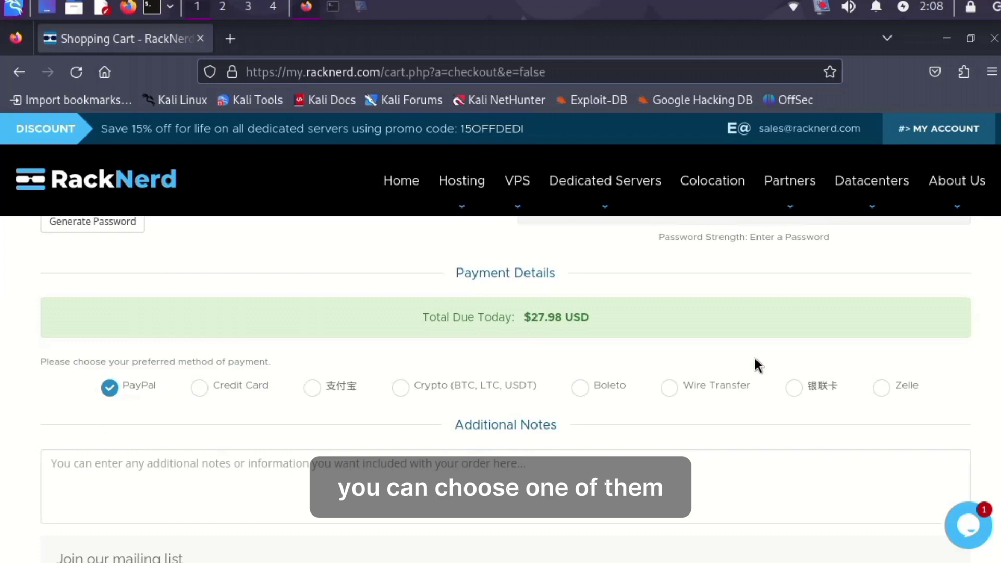
scroll(755, 357, down, 2)
scroll(754, 365, down, 2)
scroll(754, 365, down, 3)
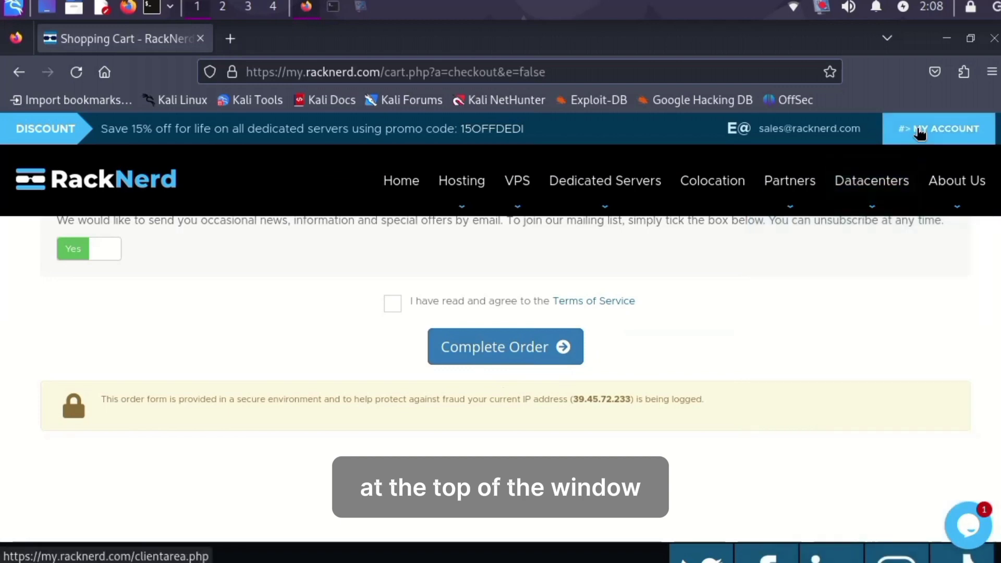
From My Account, open the active VPS's details and copy its IP 198.12.108.37.
click(920, 135)
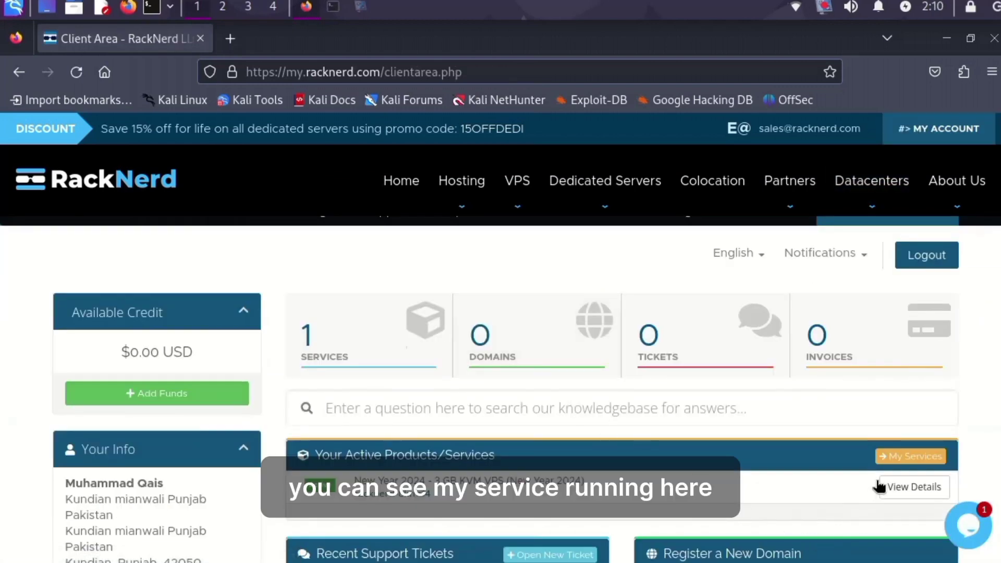
click(902, 498)
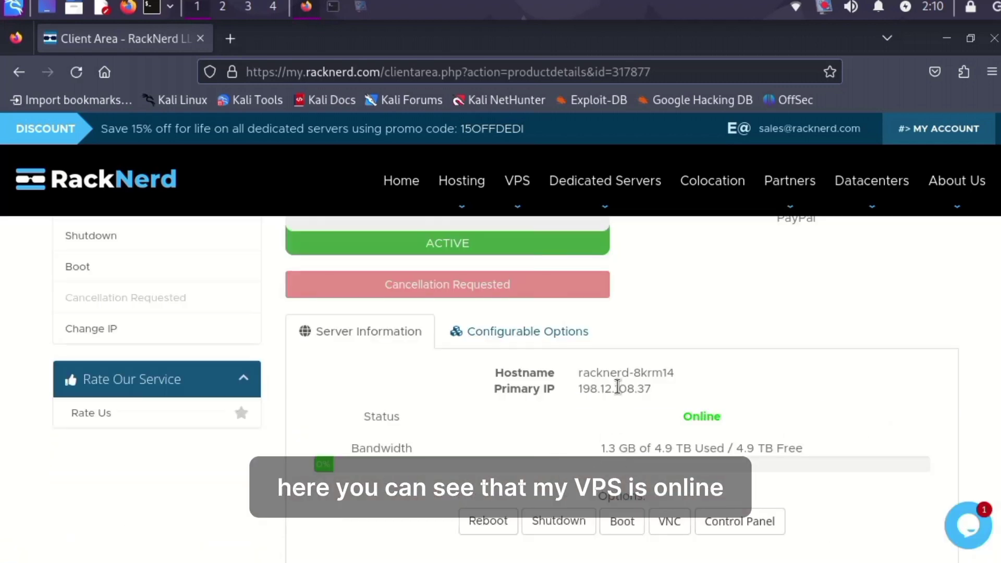
double_click(617, 389)
right_click(615, 389)
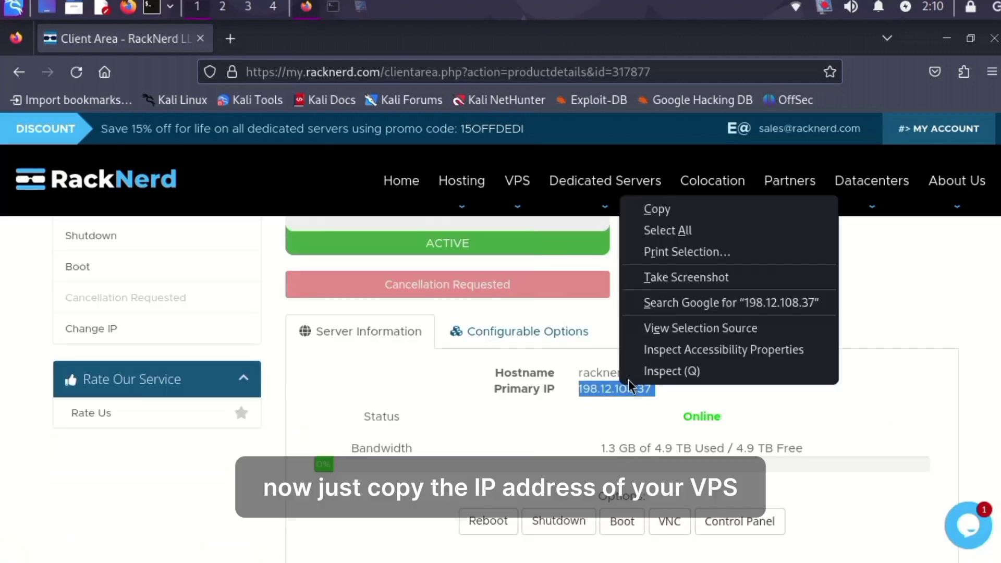
click(671, 208)
In a new terminal, run ssh root@ followed by the pasted VPS IP.
click(334, 10)
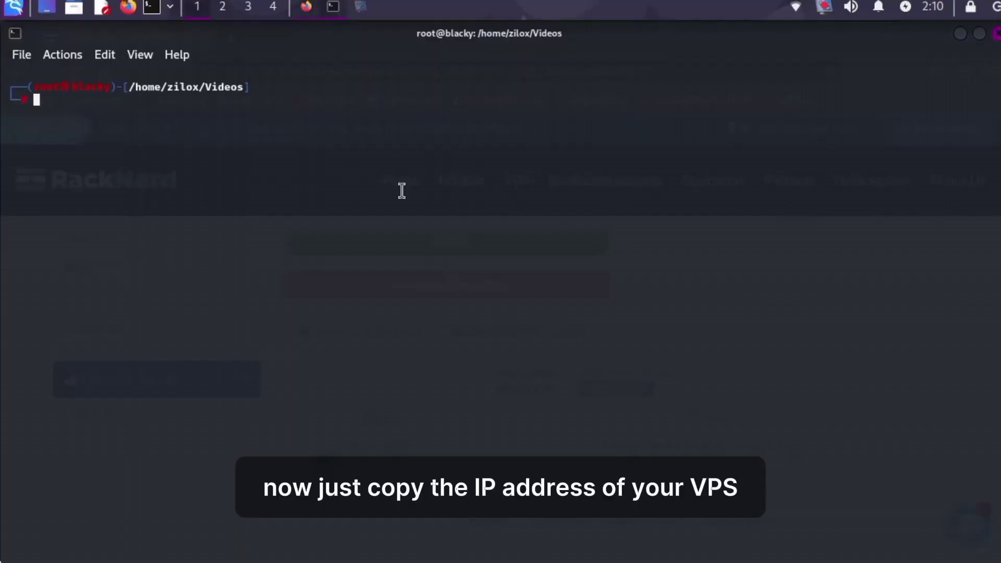
text(sss)
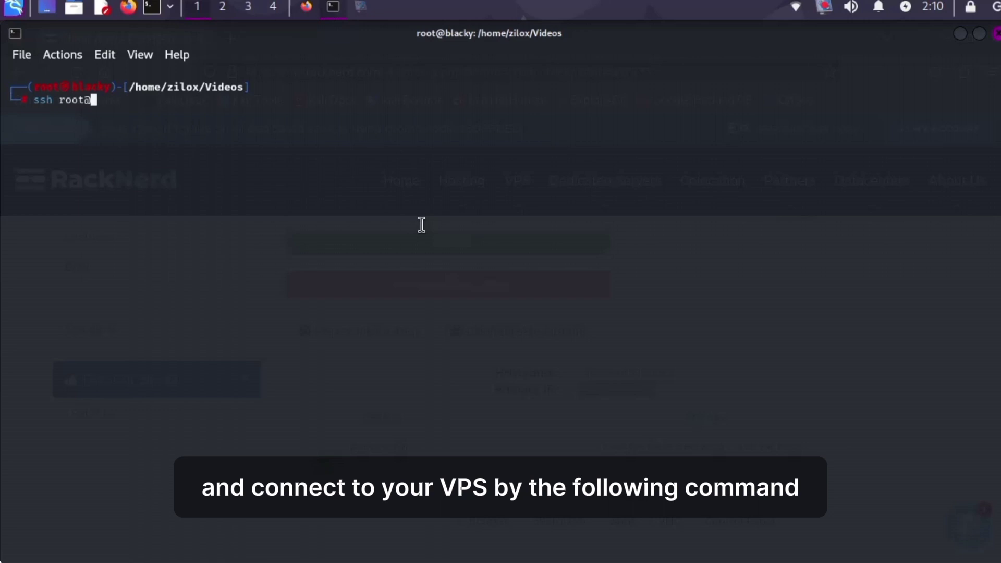
right_click(258, 128)
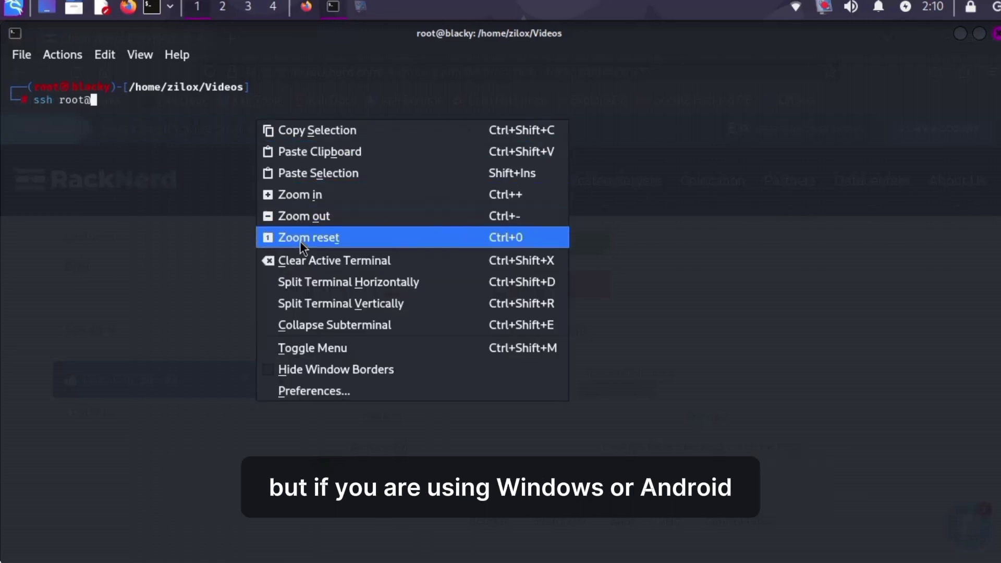
click(308, 173)
key(Return)
Remove the stray space from the ssh command, reconnect as root and accept the host key.
key(Up)
key(Left)
key(Left)
key(Left)
key(BackSpace)
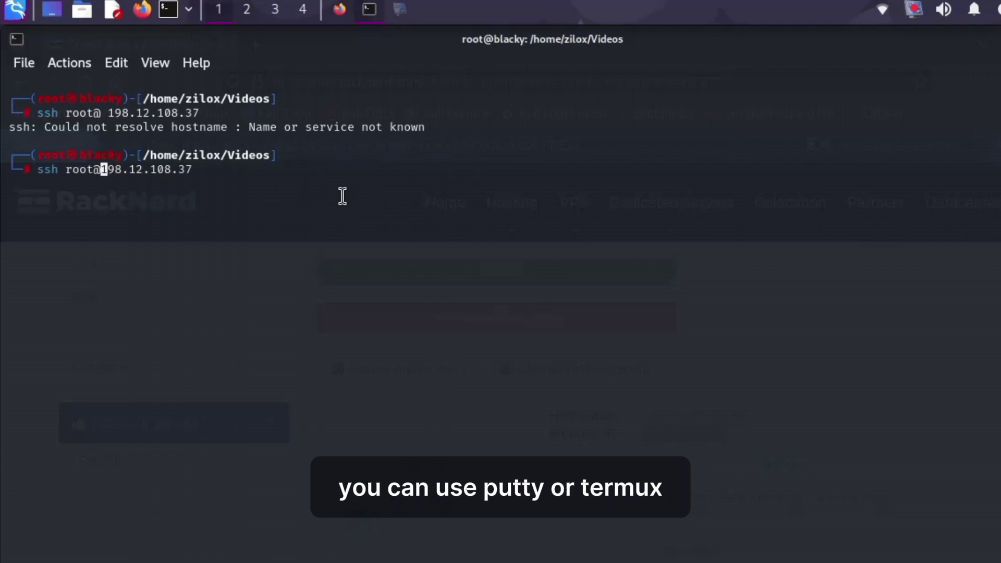
key(Return)
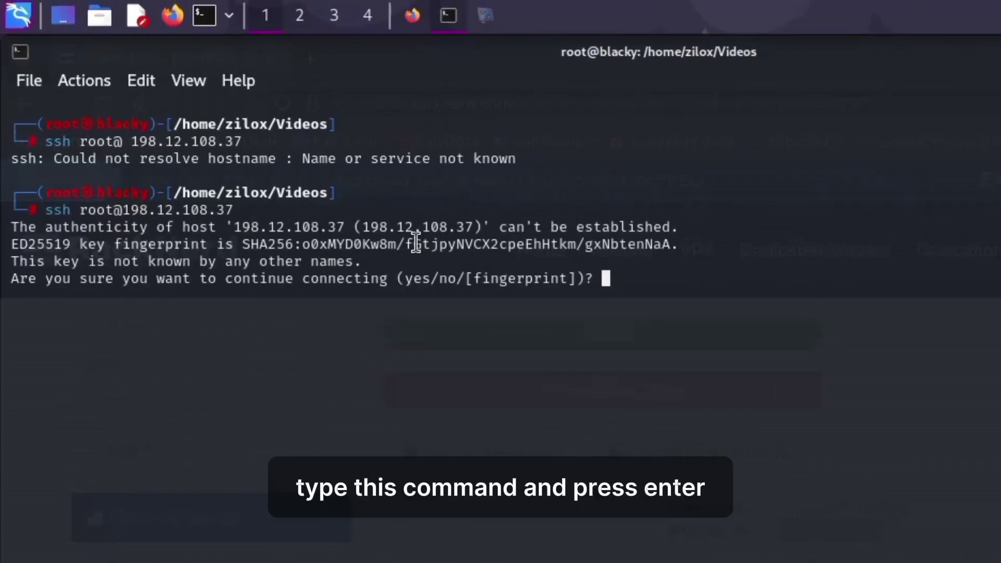
text(yes)
key(Return)
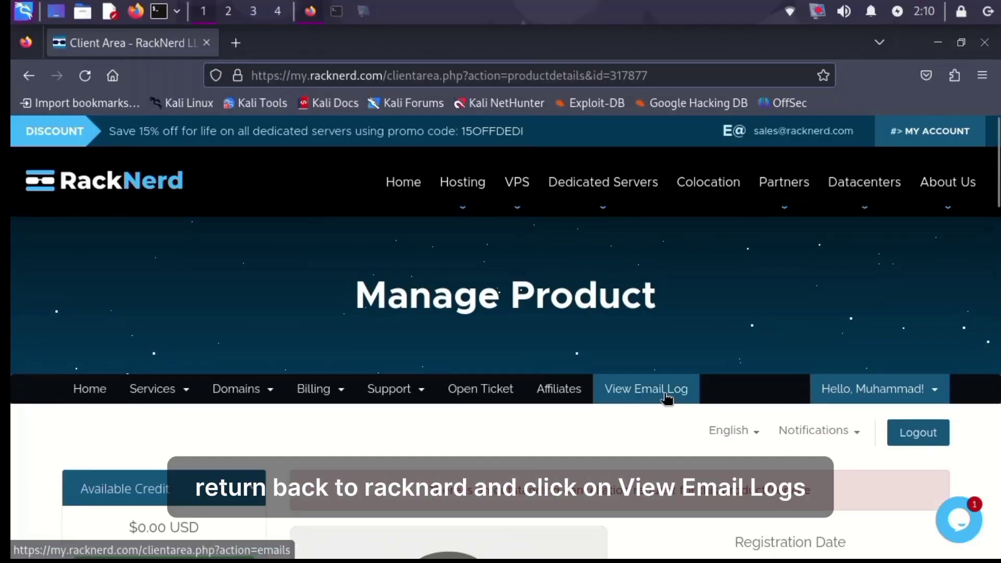
Review the KVM VPS Login Information email in the email log, then return to the terminal.
click(660, 396)
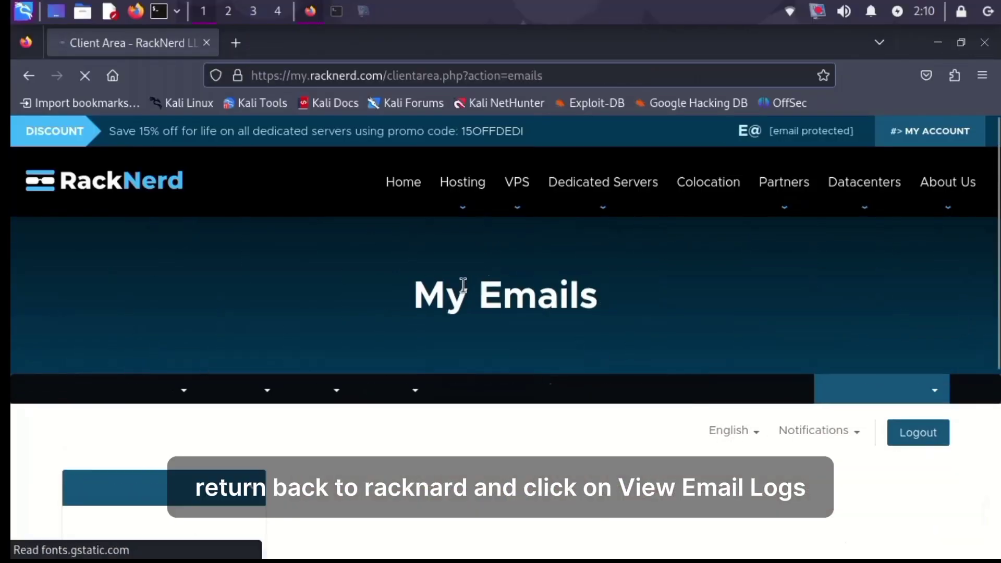
scroll(470, 297, down, 3)
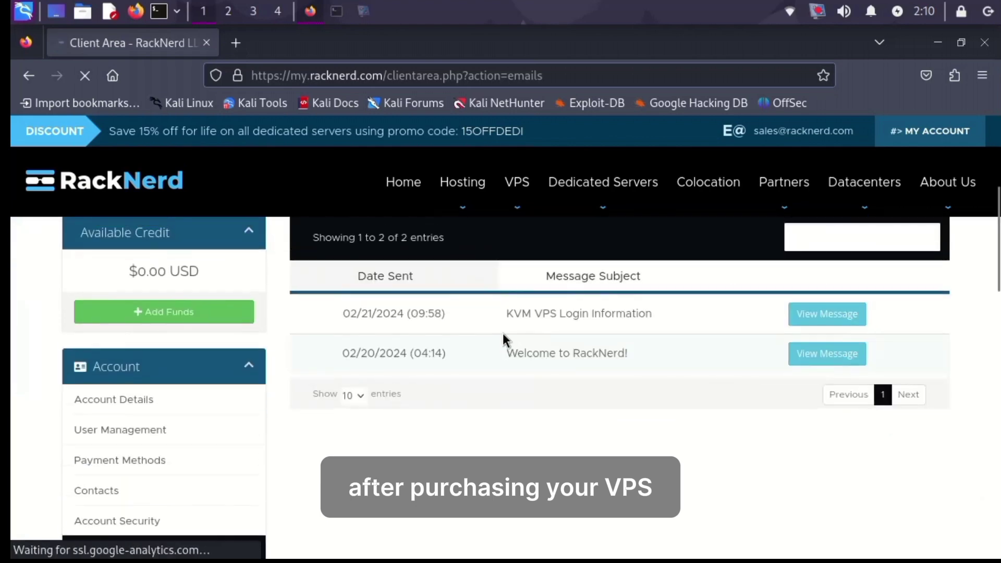
scroll(508, 391, up, 3)
scroll(514, 466, down, 2)
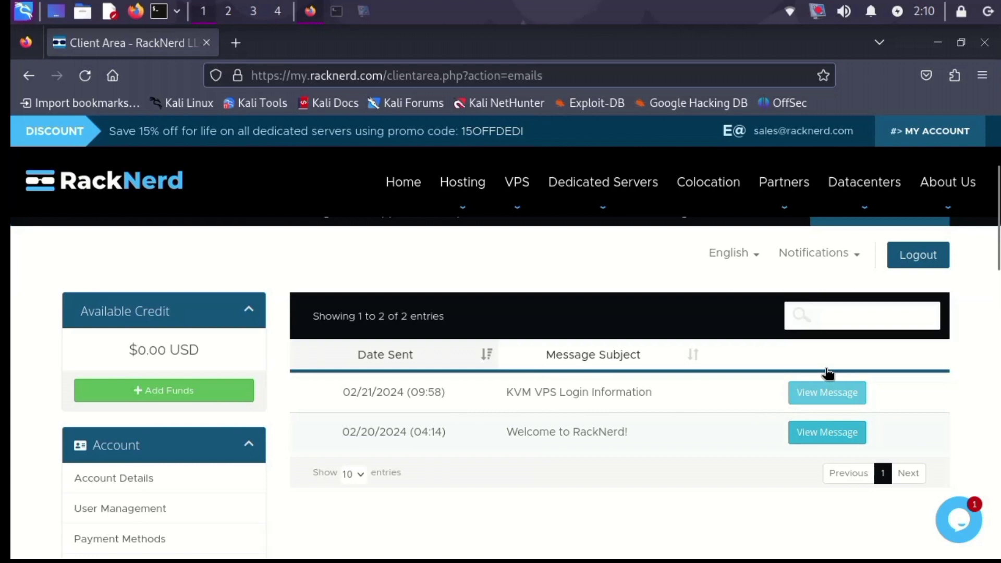
click(336, 11)
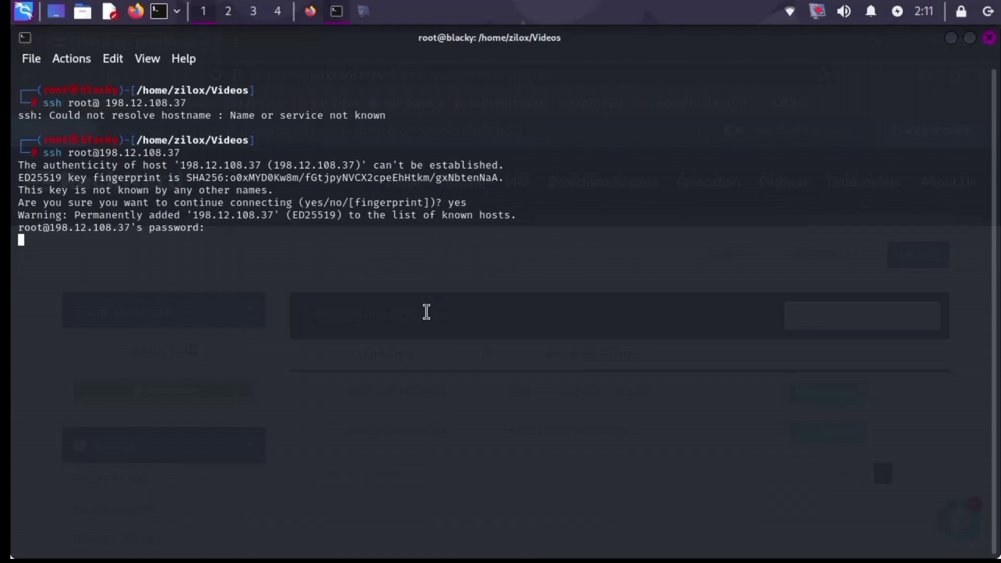
Log in as root with the pasted password, clear the screen, and run apt update and apt upgrade -y.
key(Return)
text(clear)
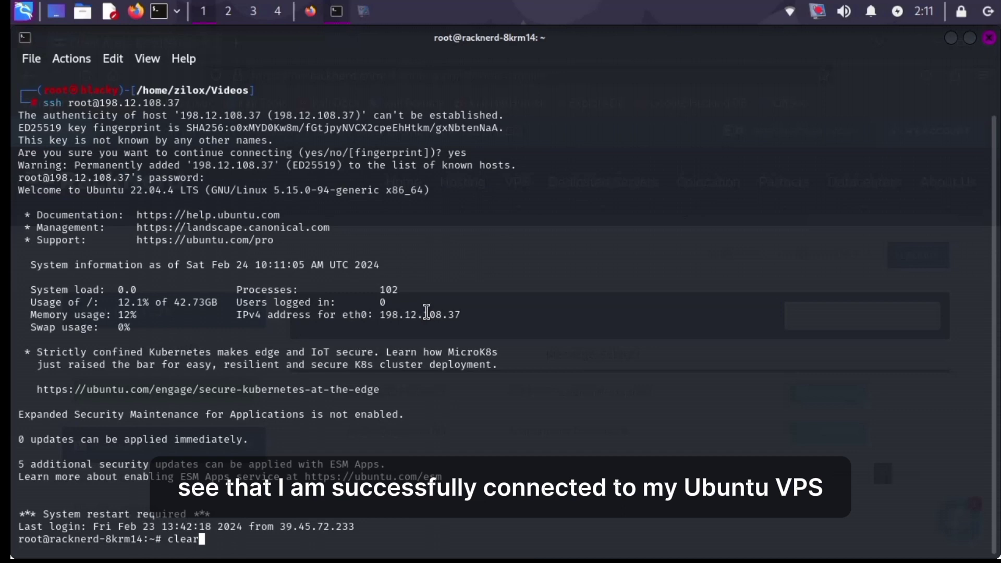
key(Return)
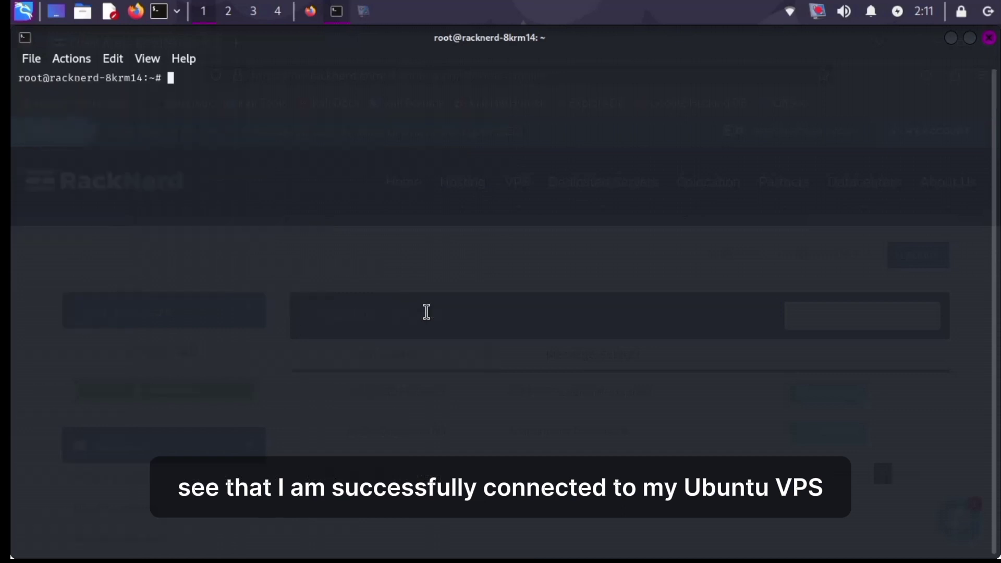
text(wh)
text(o)
key(BackSpace)
key(BackSpace)
key(BackSpace)
text(sudo )
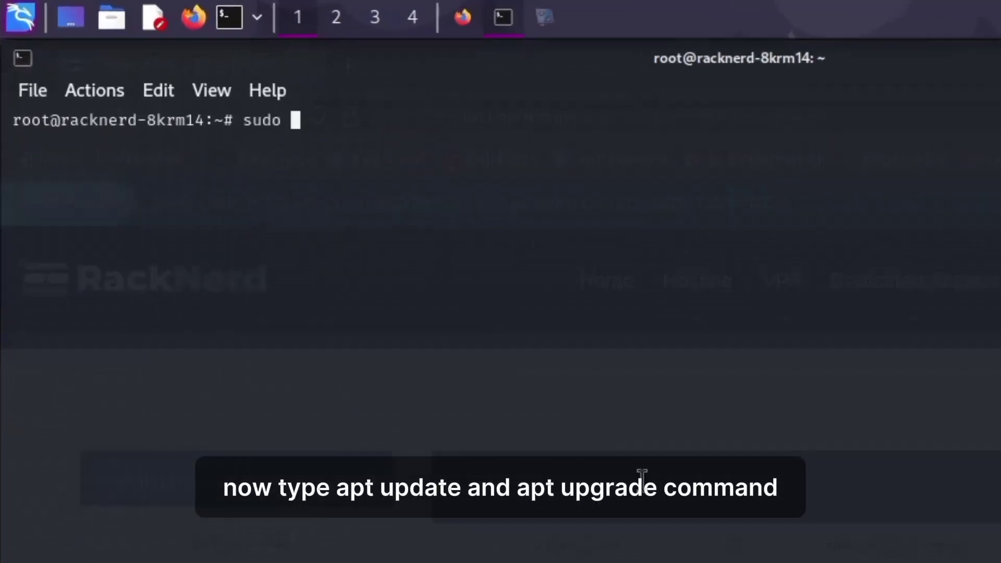
text(apt updat)
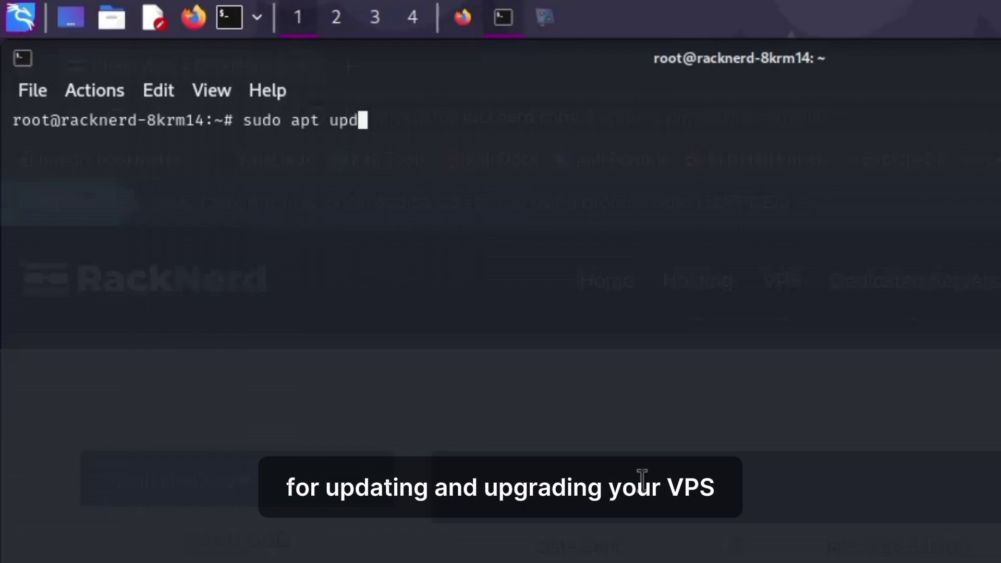
text(e)
key(Return)
text(sudo apt upgrade -y)
key(Return)
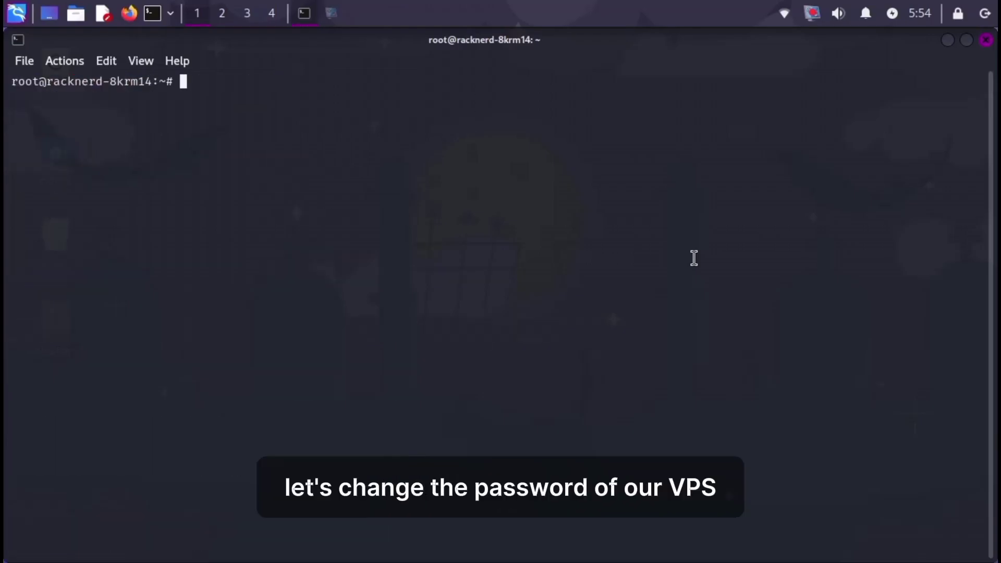
text(passwd)
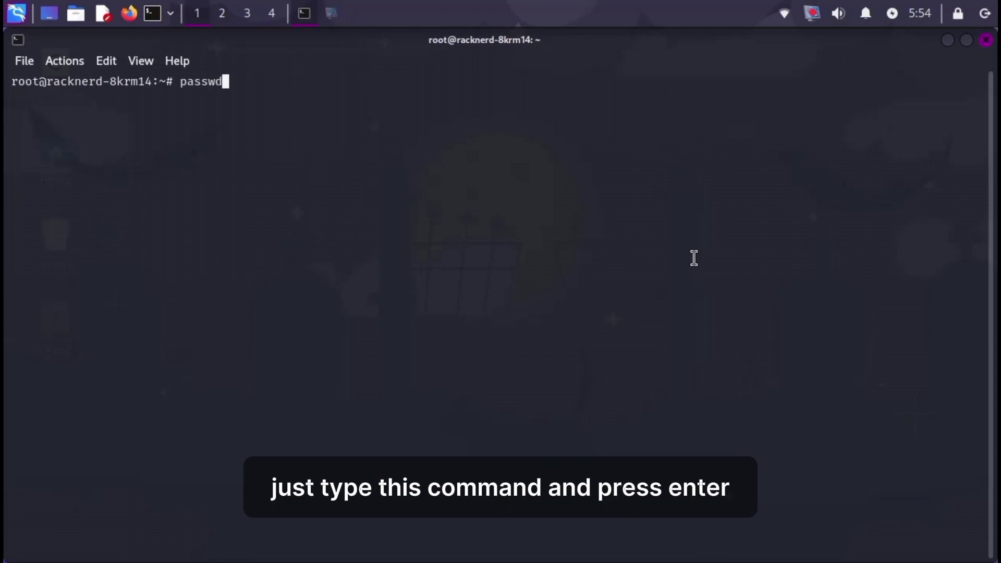
Set and confirm a new root password with passwd, then clear the screen.
key(Return)
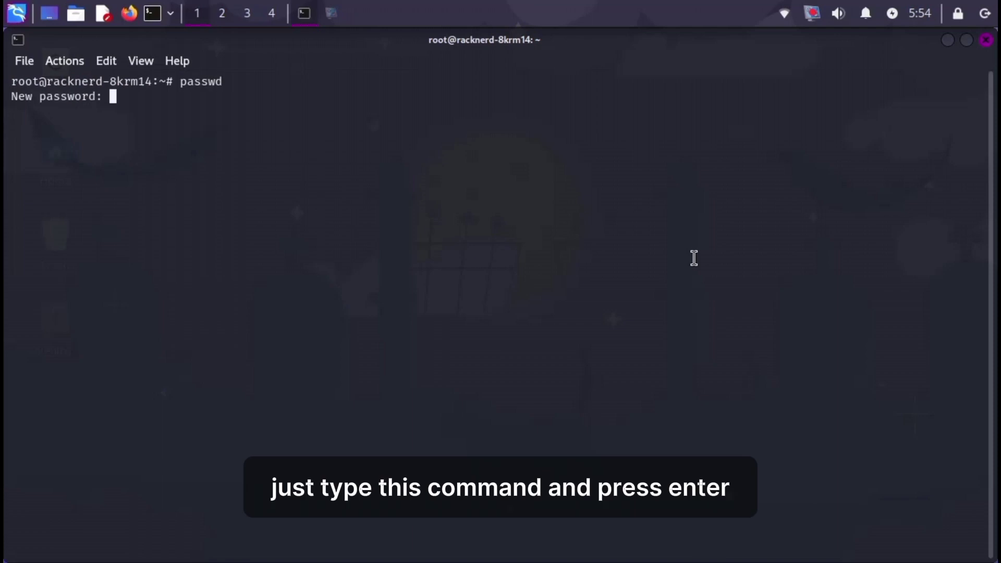
key(Return)
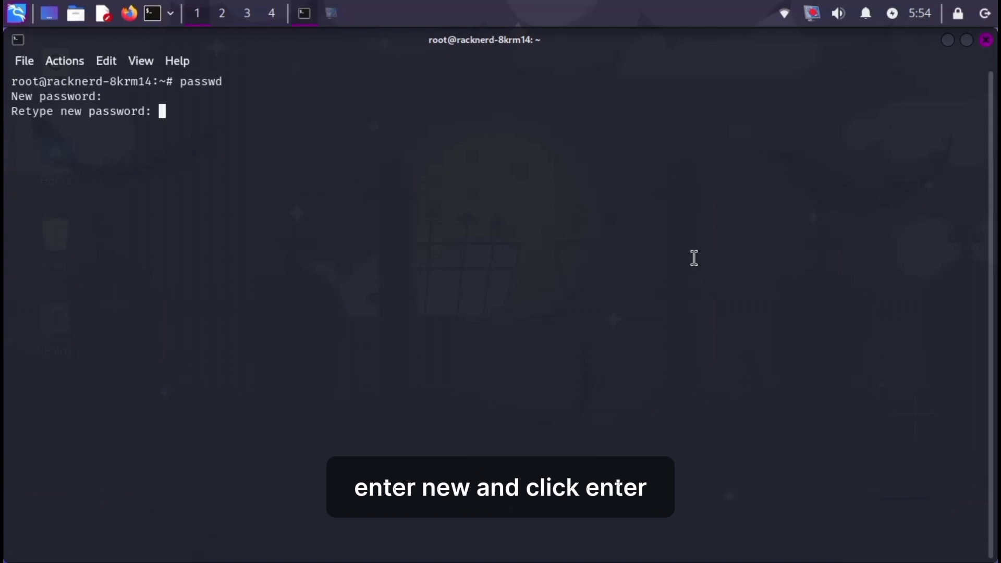
key(Return)
text(cle)
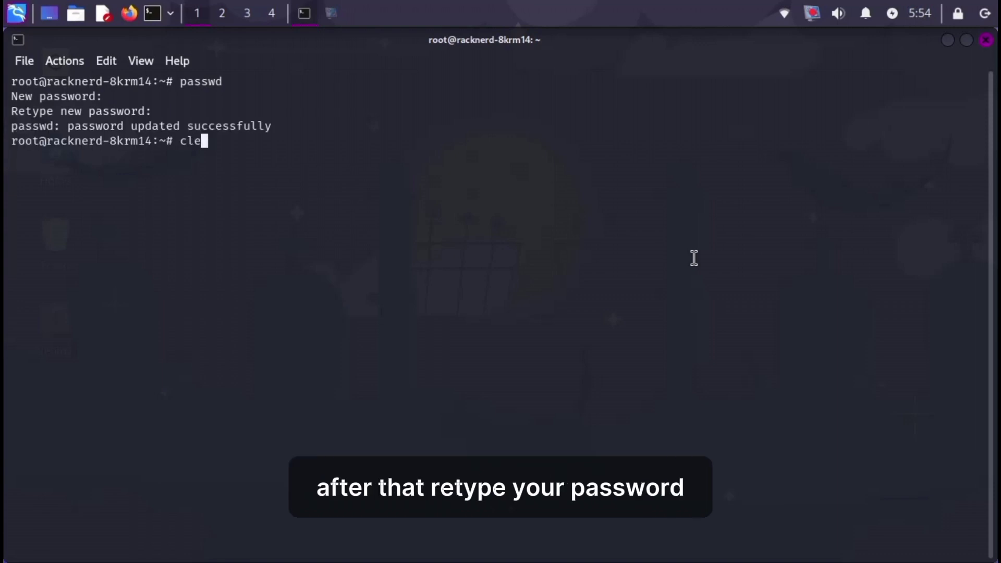
text(ar)
key(Return)
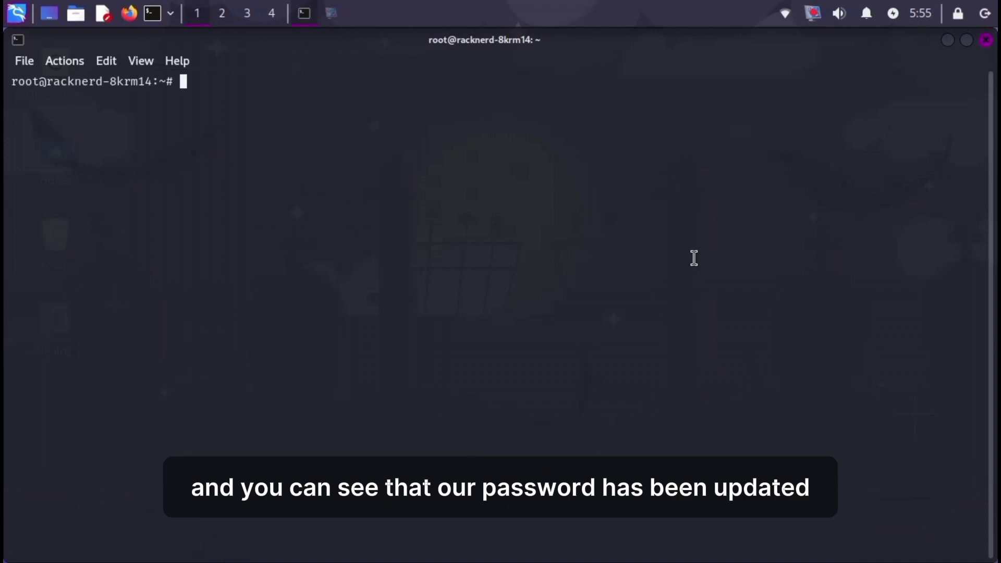
text(whoami)
text(whami)
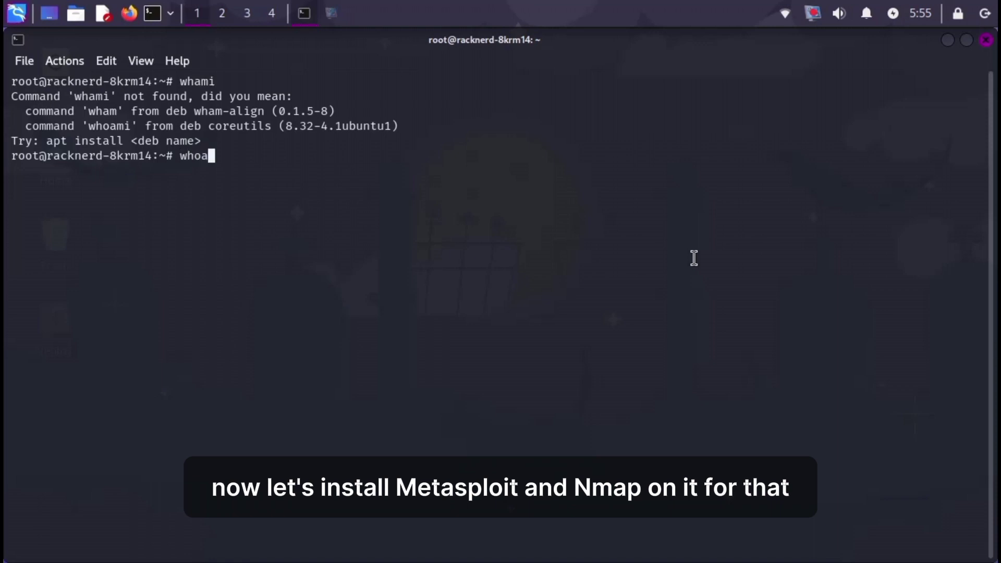
Confirm the session user is root with whoami, then clear the terminal.
key(Return)
text(clear)
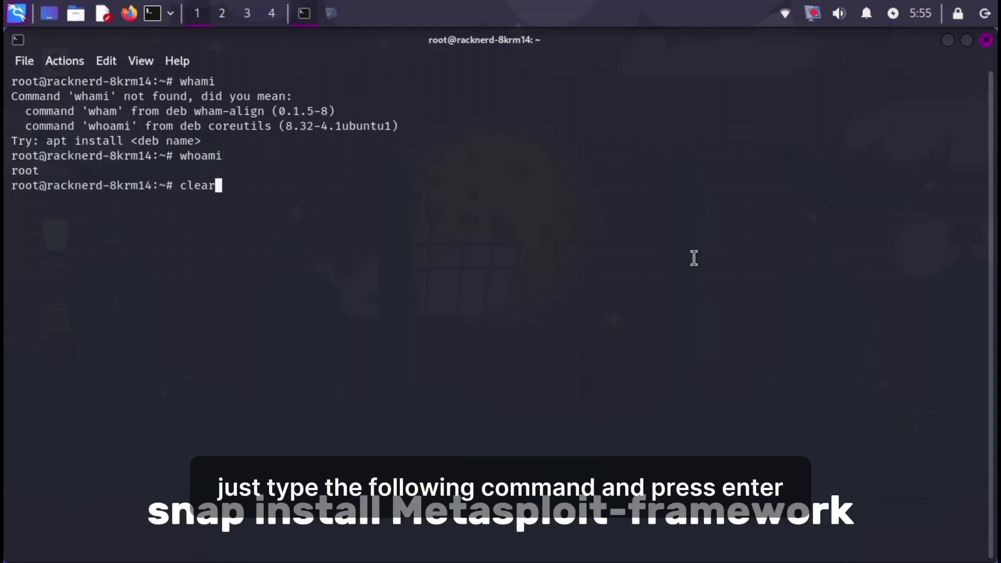
key(Return)
text(msf)
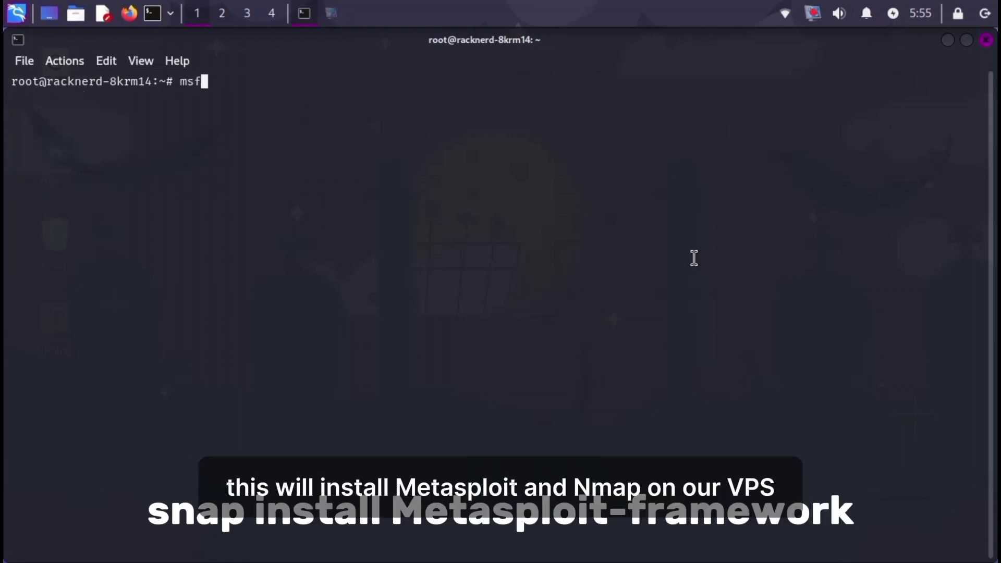
text(consol)
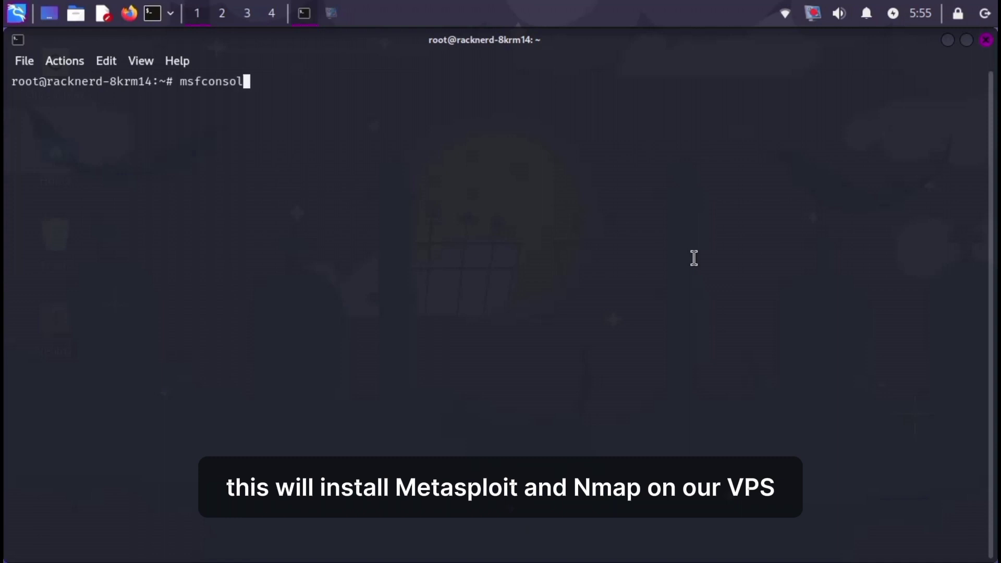